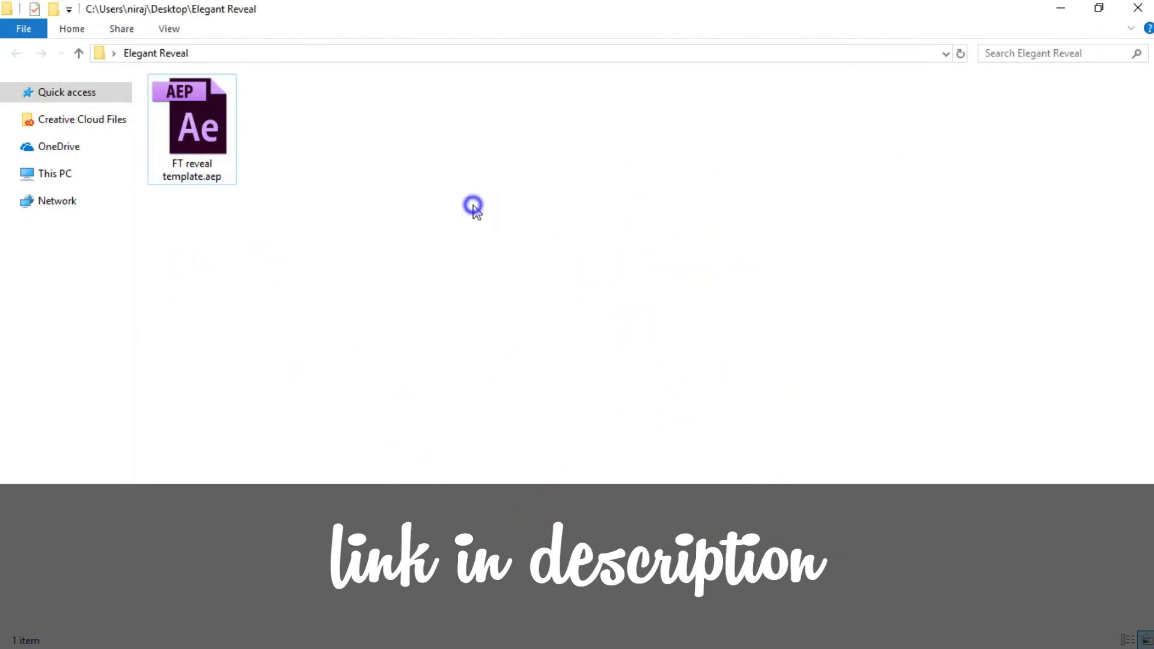
Refresh the folder and open 'FT reveal template.aep' in After Effects.
click(523, 269)
double_click(207, 150)
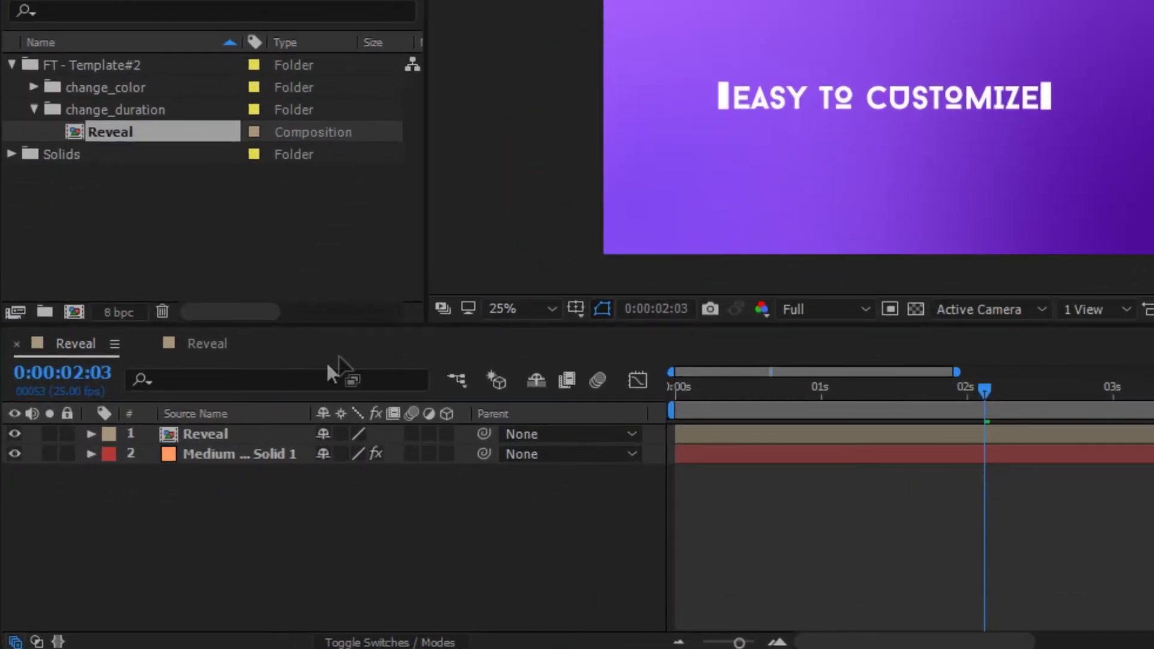
Change Color 1 of Medium Orange Solid 1's 4-Color Gradient to a bluish purple.
click(216, 455)
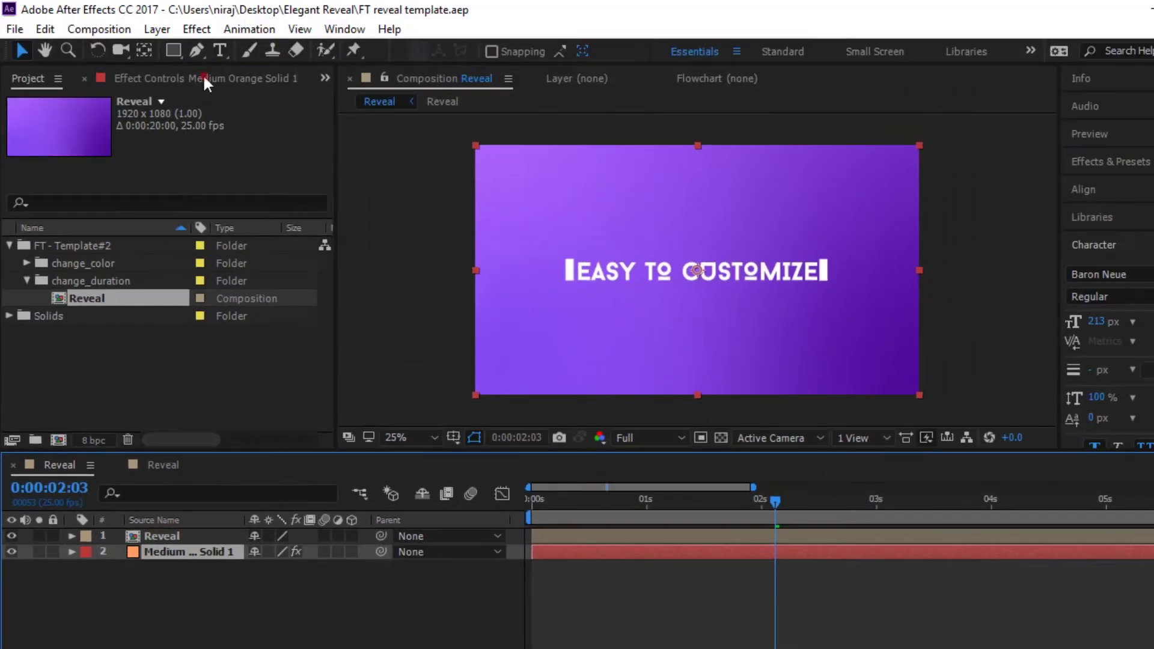
click(203, 81)
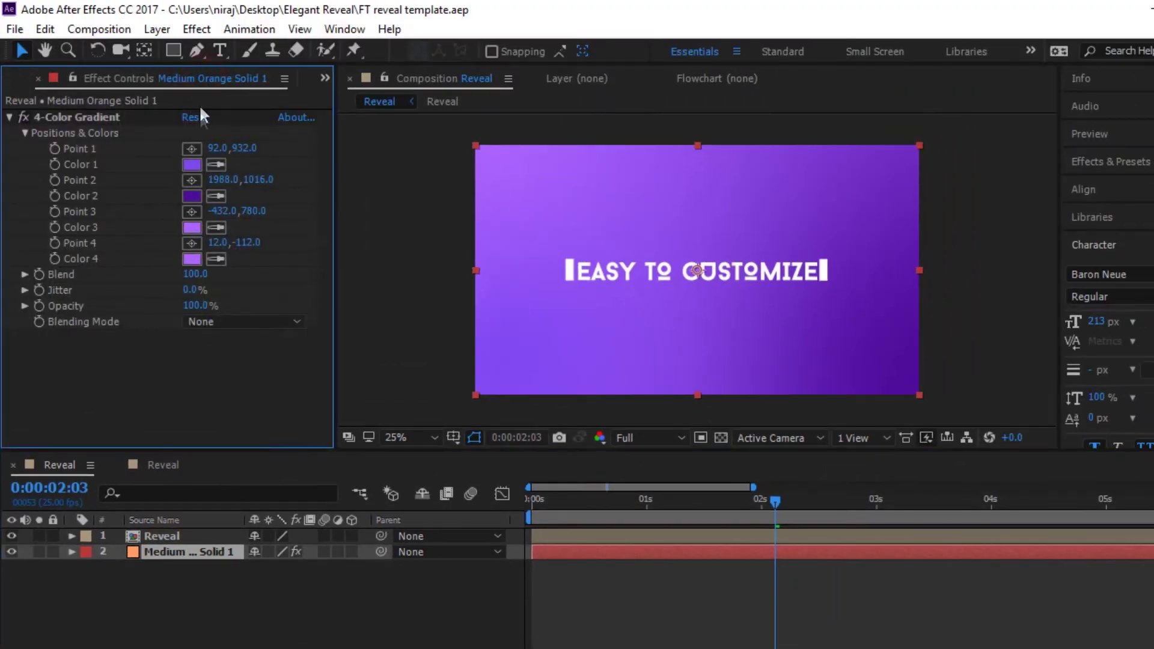
click(192, 164)
mouse_move(309, 433)
mouse_down()
mouse_move(373, 515)
mouse_move(284, 572)
mouse_move(187, 462)
mouse_move(216, 428)
mouse_move(213, 489)
mouse_move(211, 395)
mouse_move(214, 573)
mouse_move(345, 490)
mouse_up()
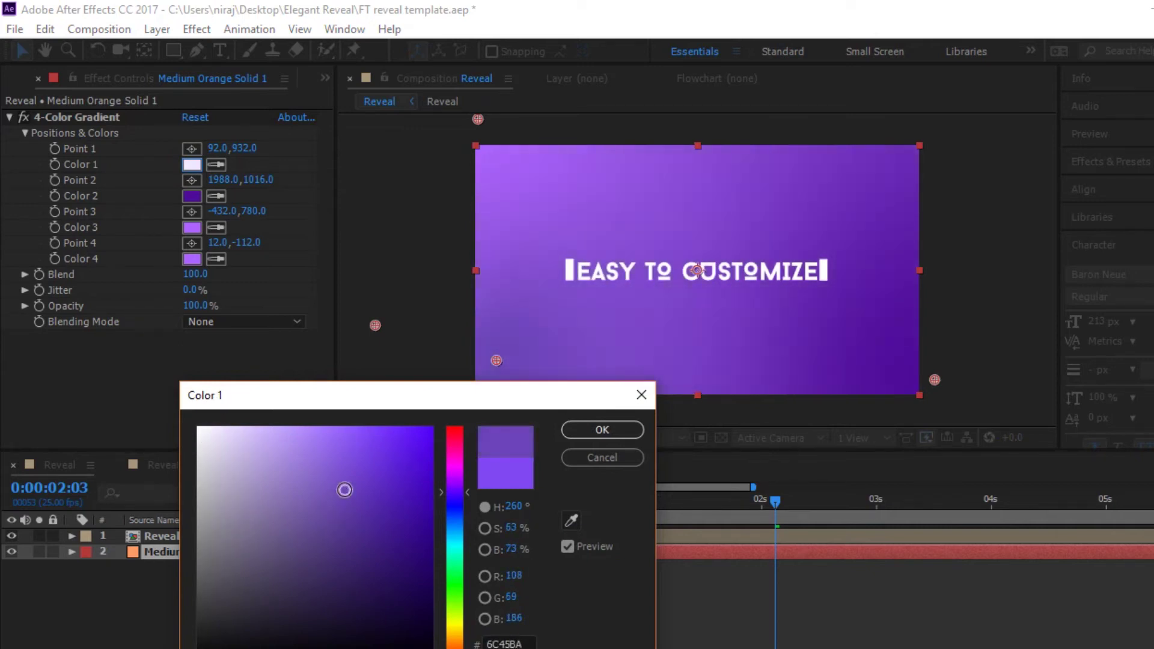
click(599, 461)
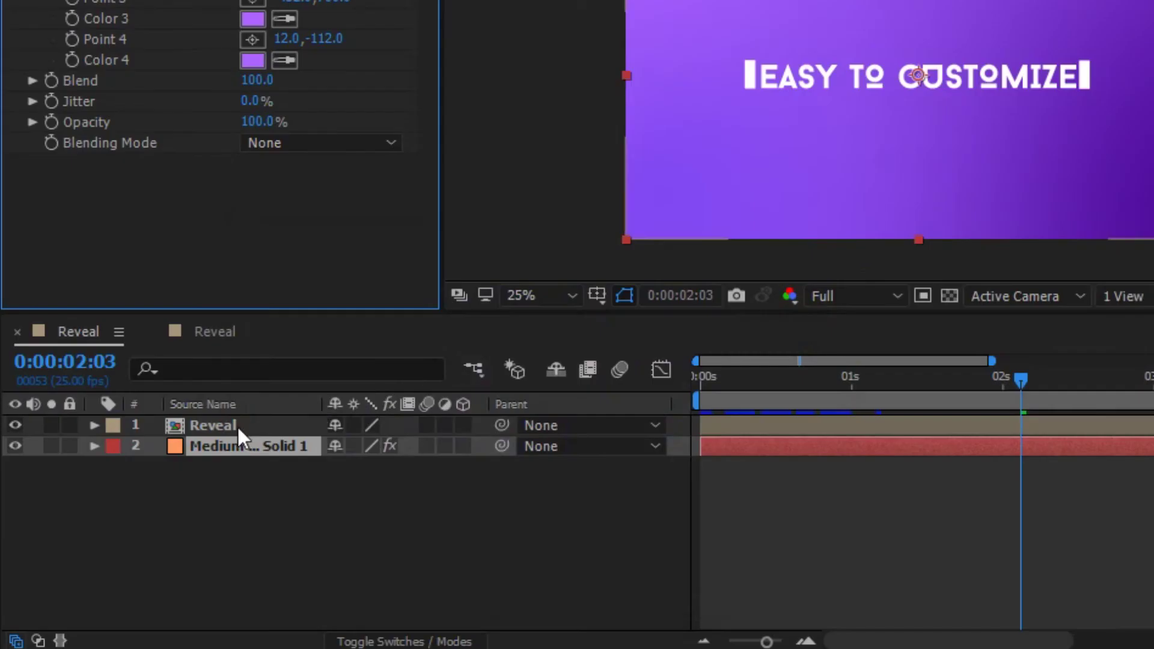
Open the Reveal precomp, mark the shape layers shy, and turn on Hide Shy Layers.
click(238, 425)
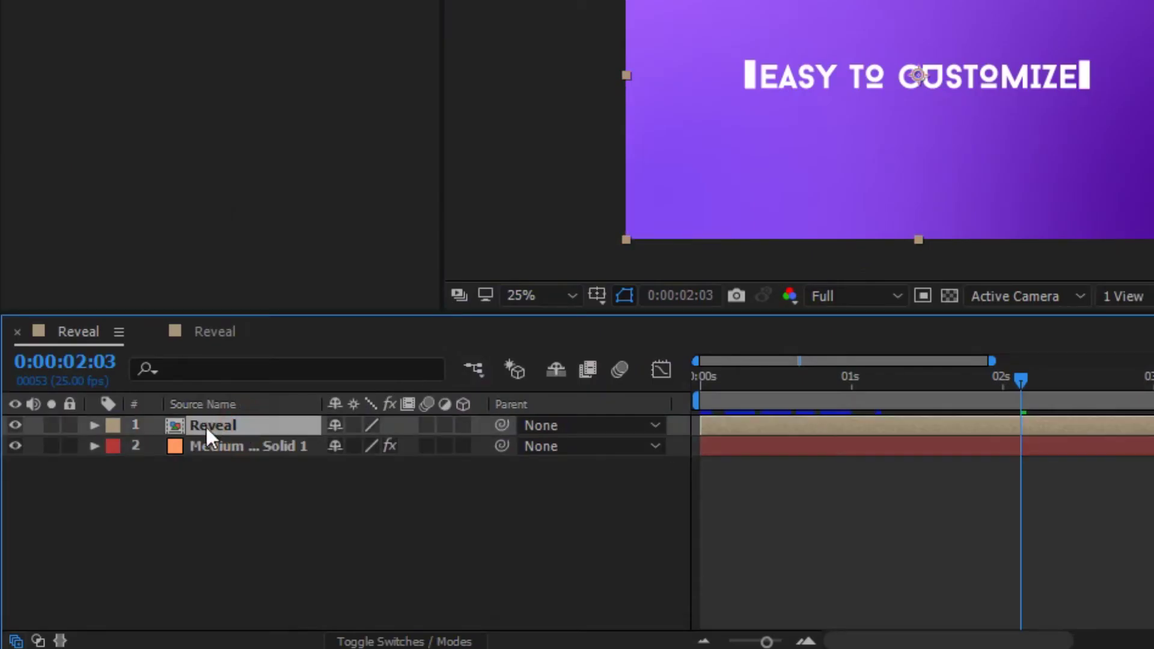
double_click(228, 421)
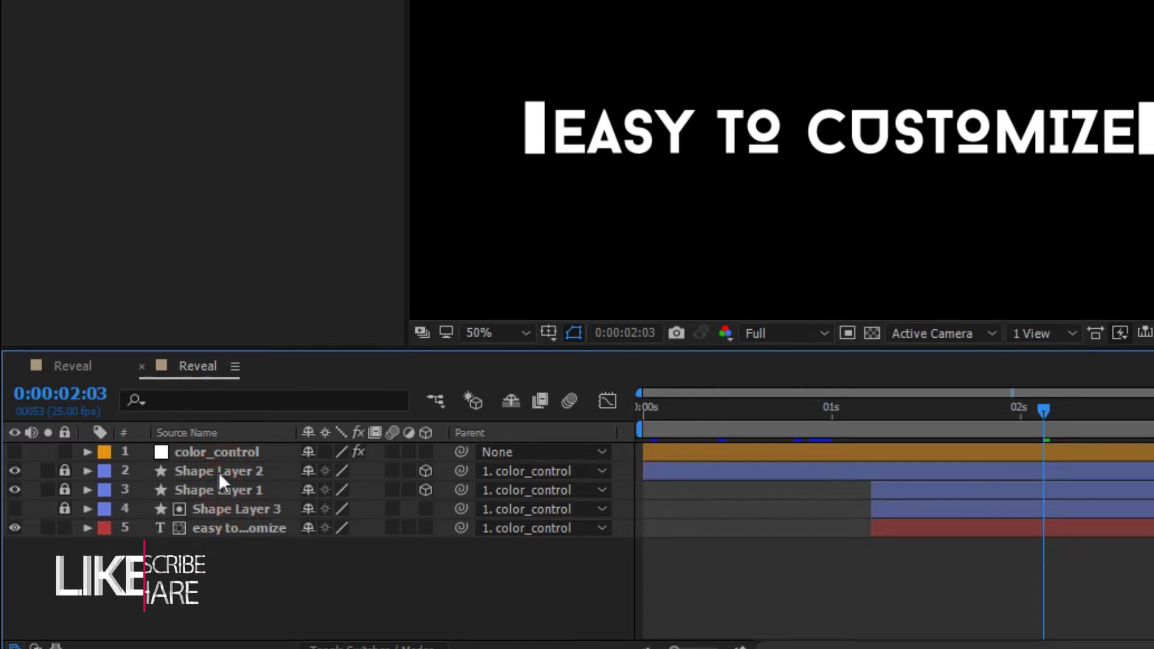
click(309, 469)
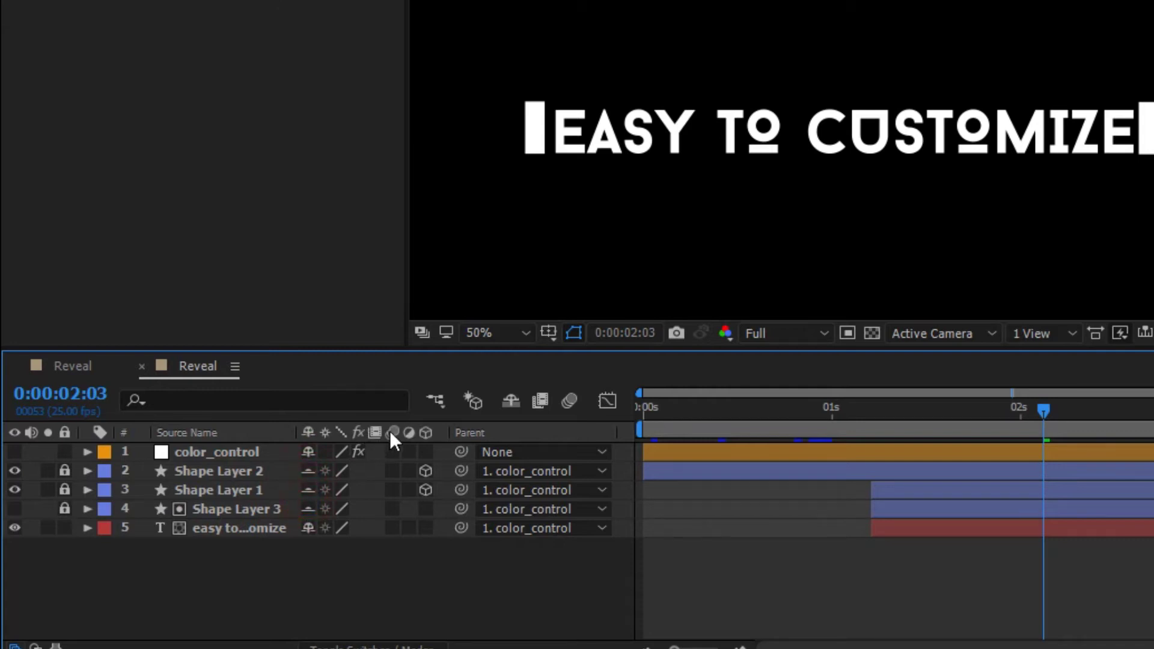
click(513, 402)
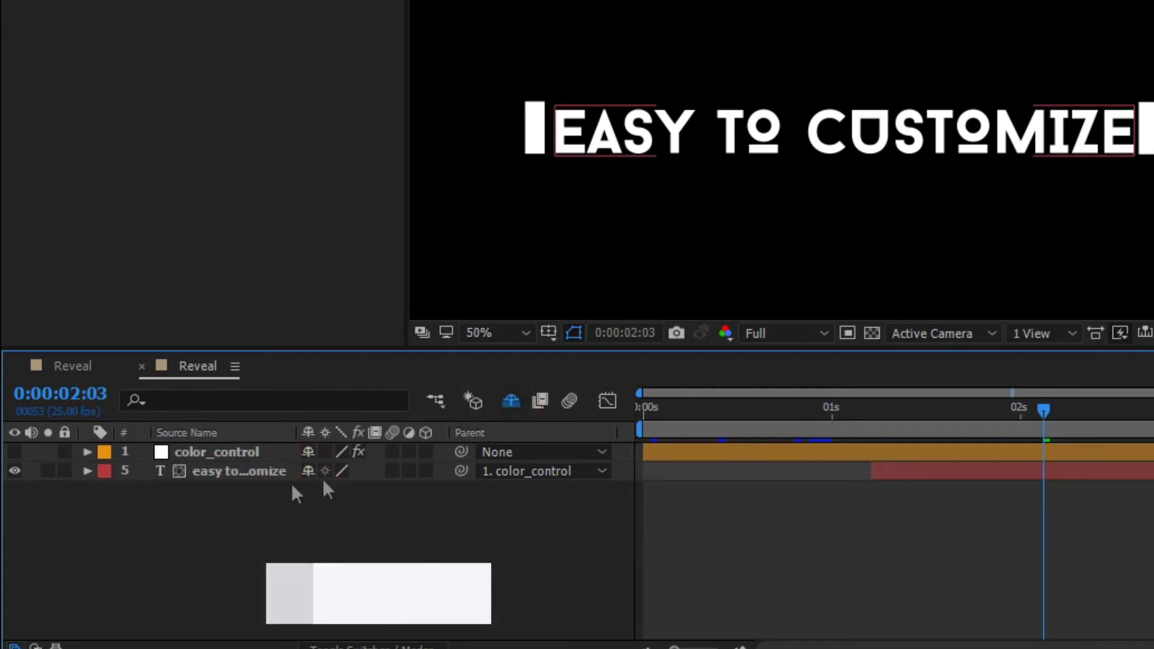
Select the whole 'EASY TO CUSTOMIZE' line with the Horizontal Type tool for replacement.
click(200, 471)
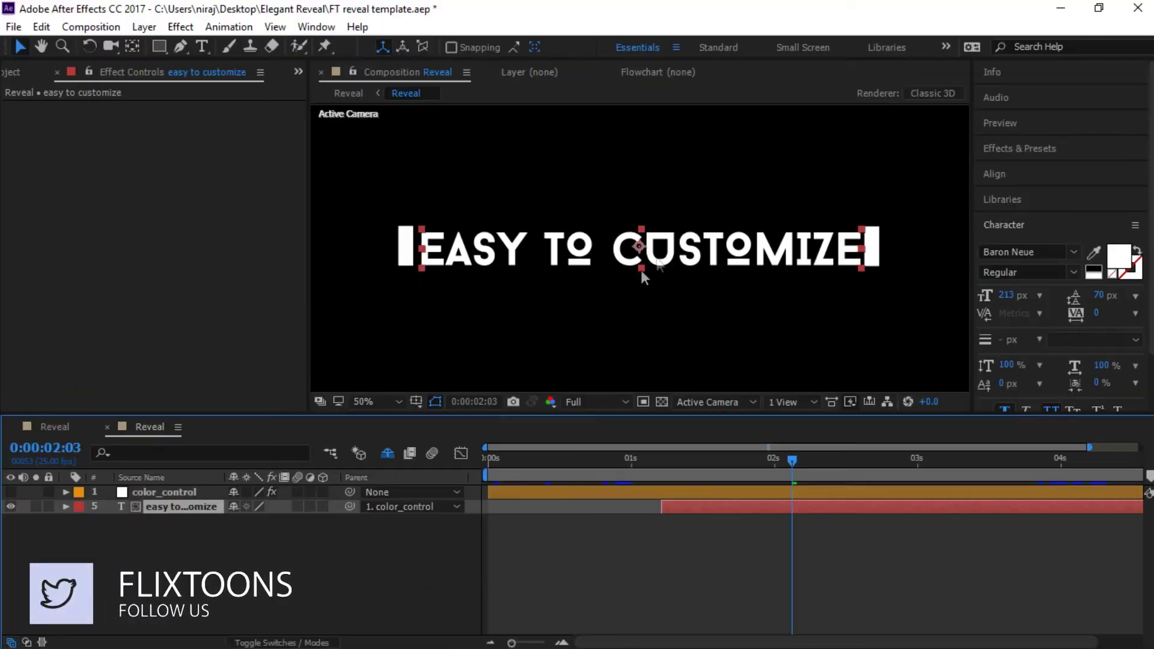
click(204, 48)
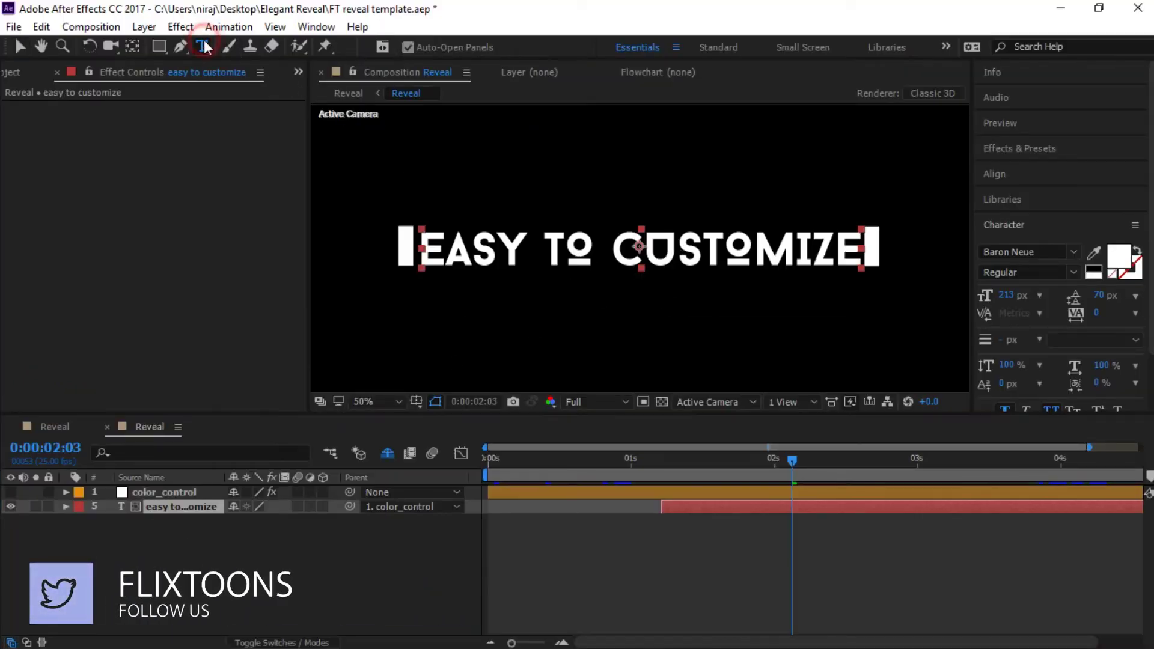
triple_click(727, 253)
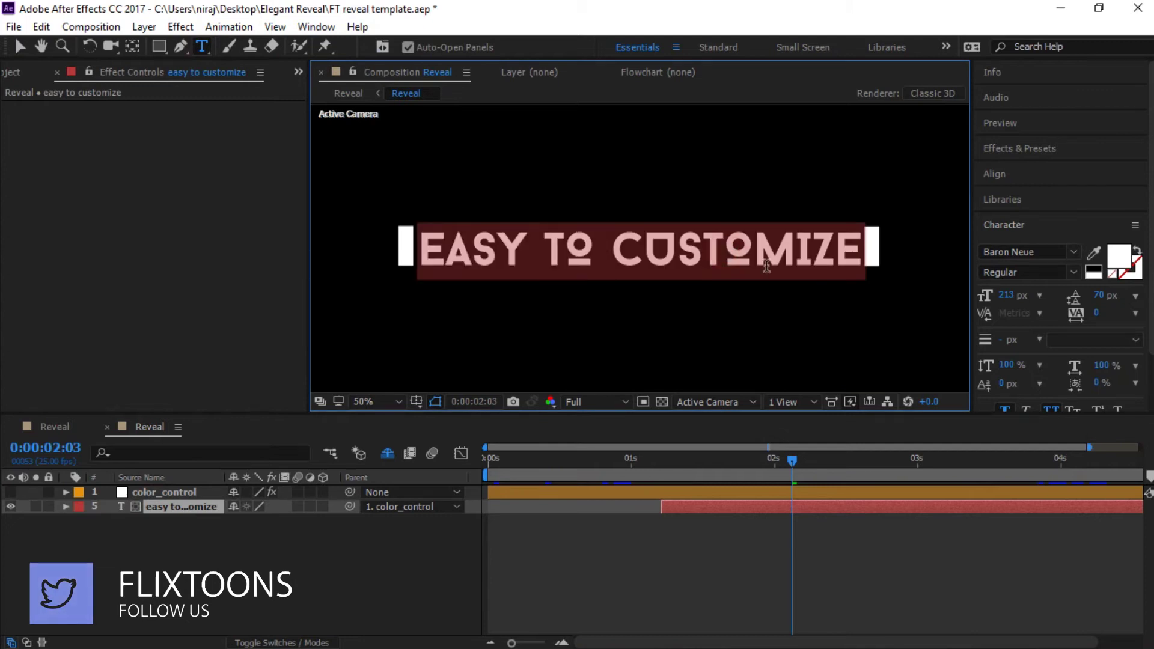
text(GAMER)
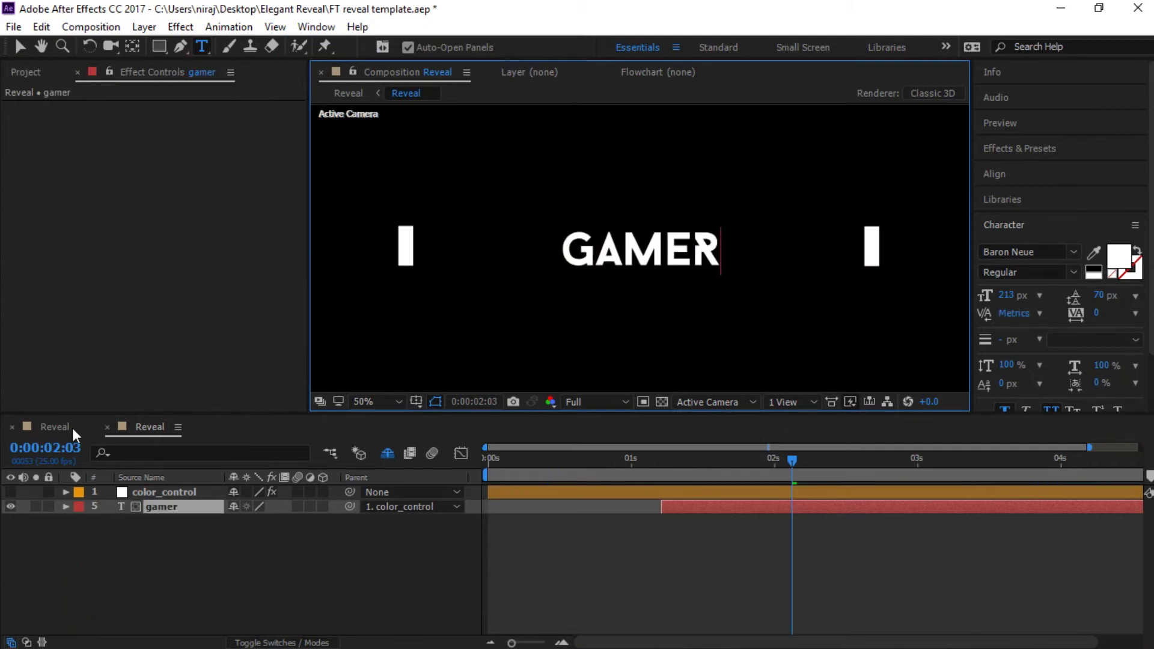
Preview the animation in the fitted main Reveal comp, then resume editing the nested title text.
click(54, 427)
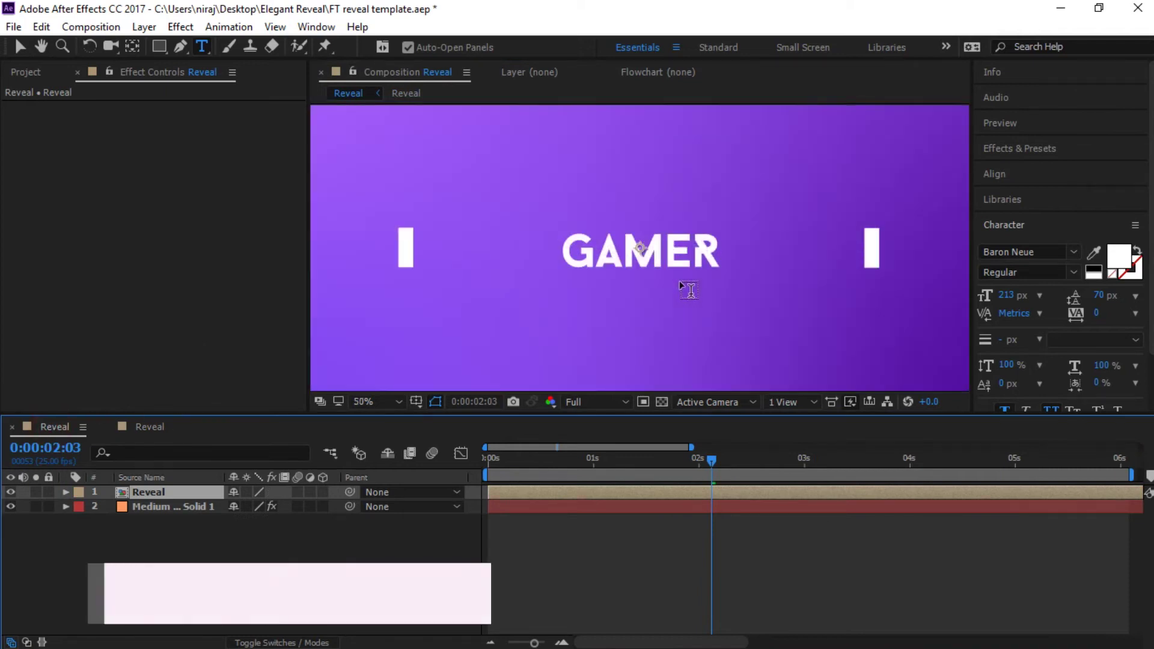
key(comma)
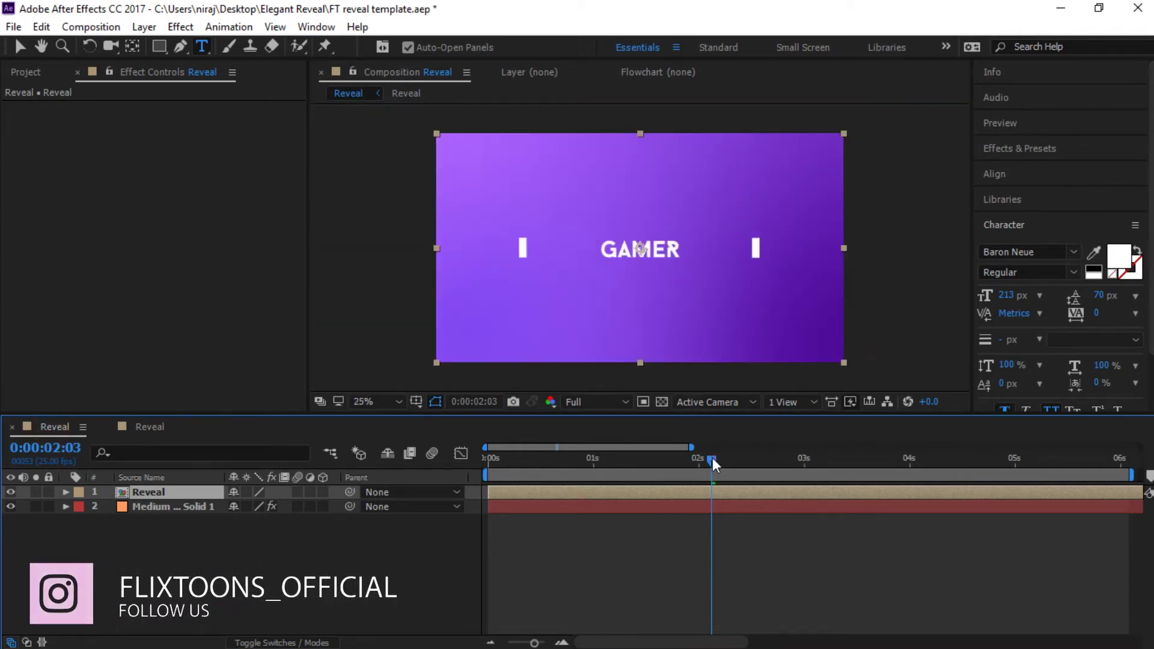
mouse_move(713, 457)
mouse_down()
mouse_move(615, 468)
mouse_move(721, 465)
mouse_up()
click(138, 430)
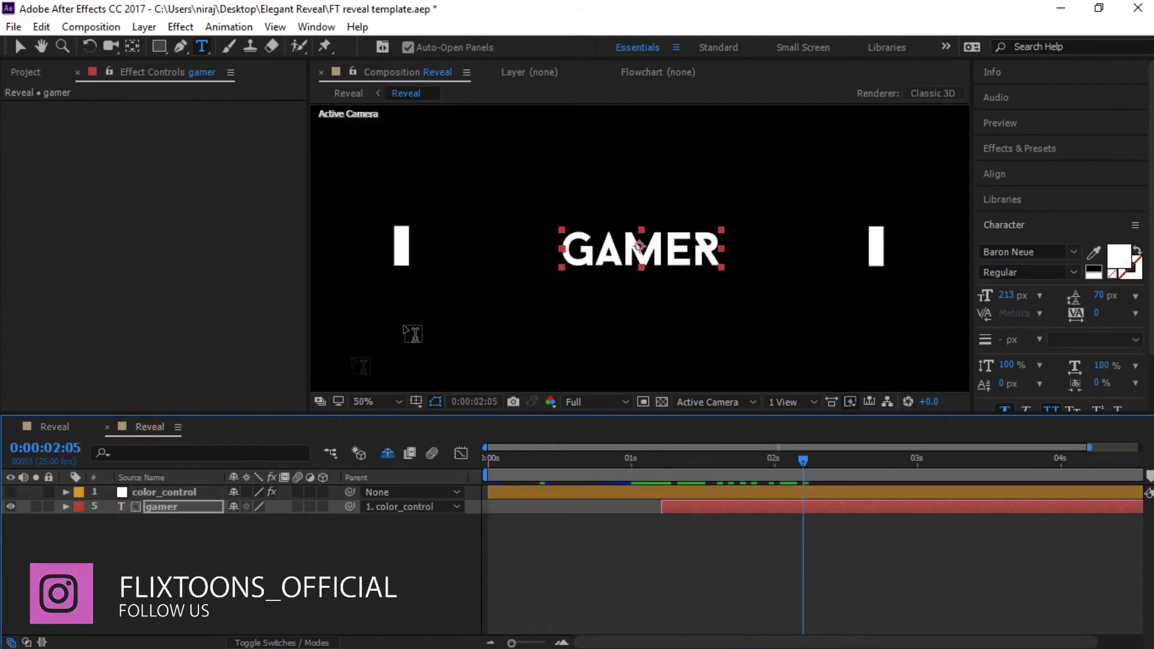
double_click(635, 247)
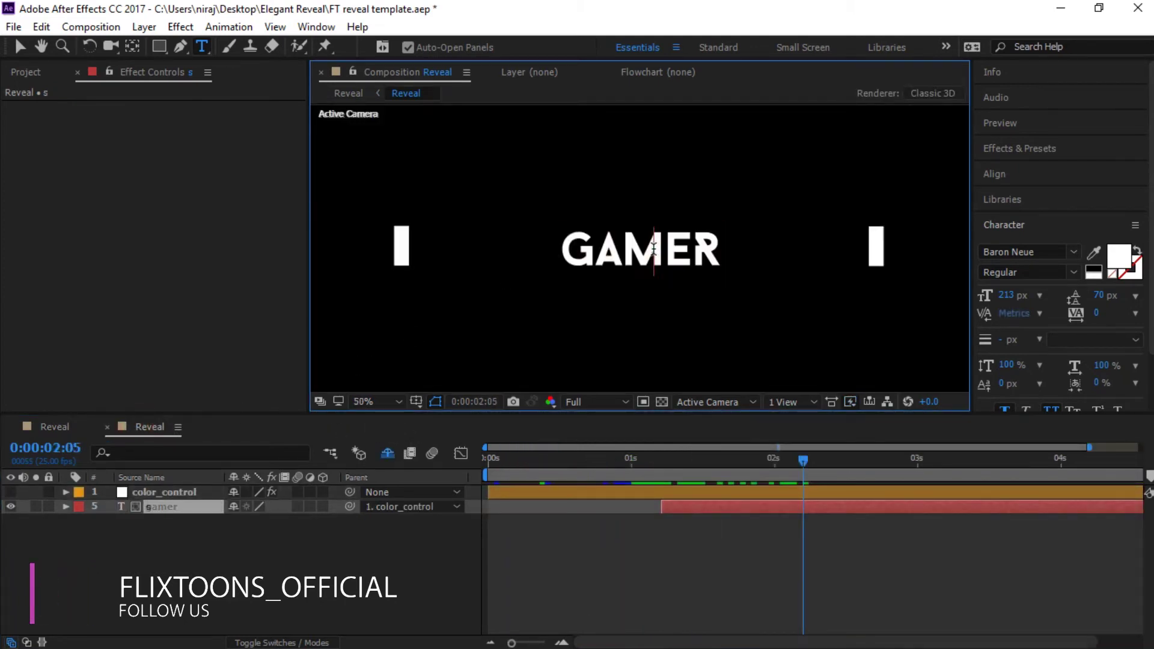
text(stay)
text(re)
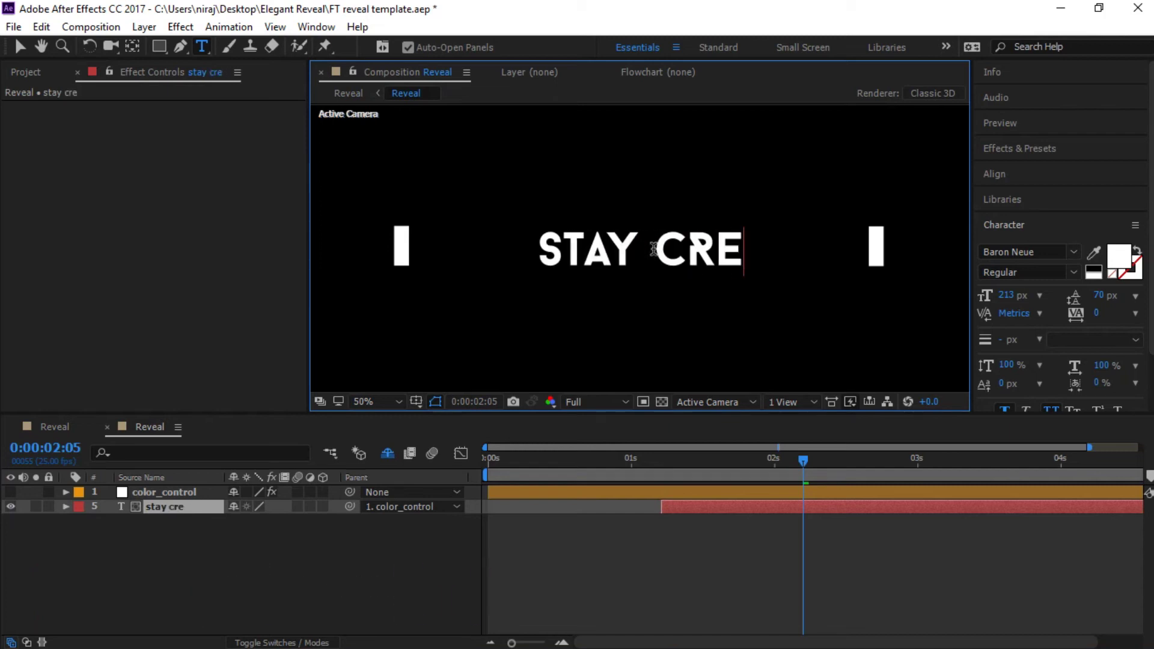
text(ative)
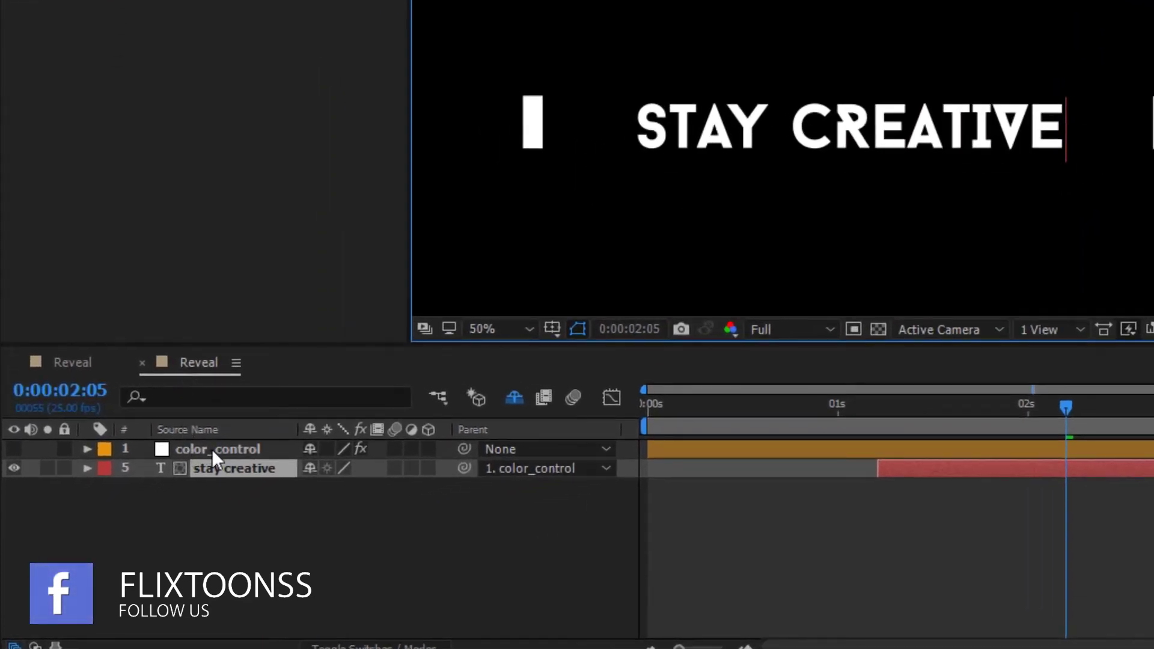
Try red for color_control's box_color, keep the boxes white, and return to the main Reveal comp.
click(211, 449)
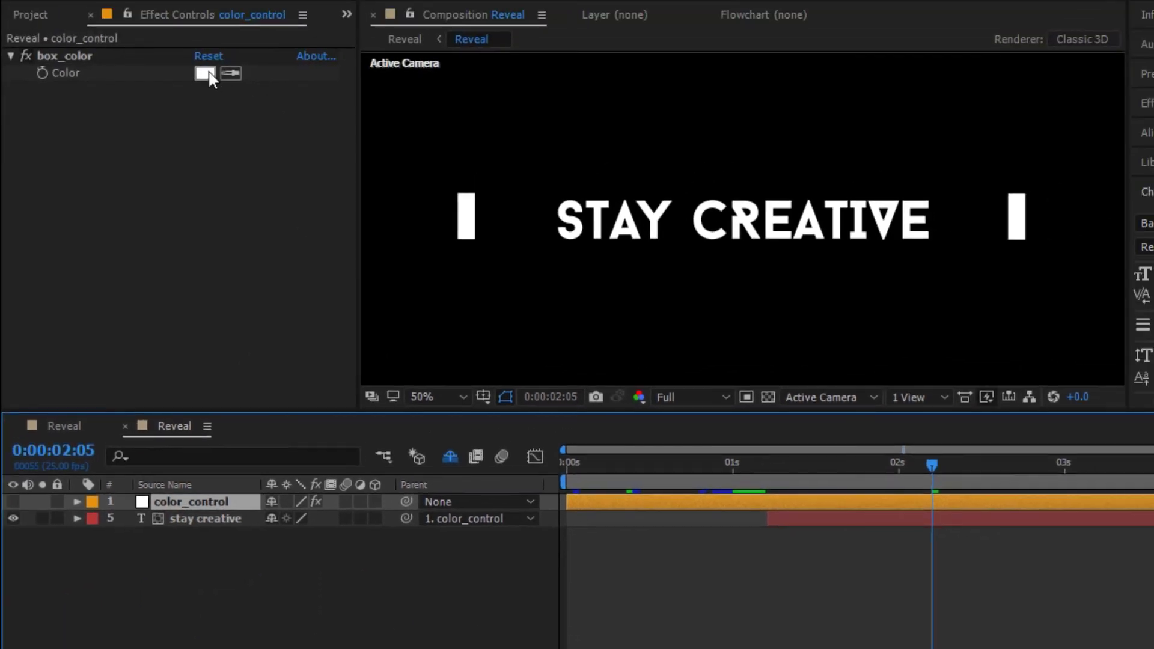
click(205, 74)
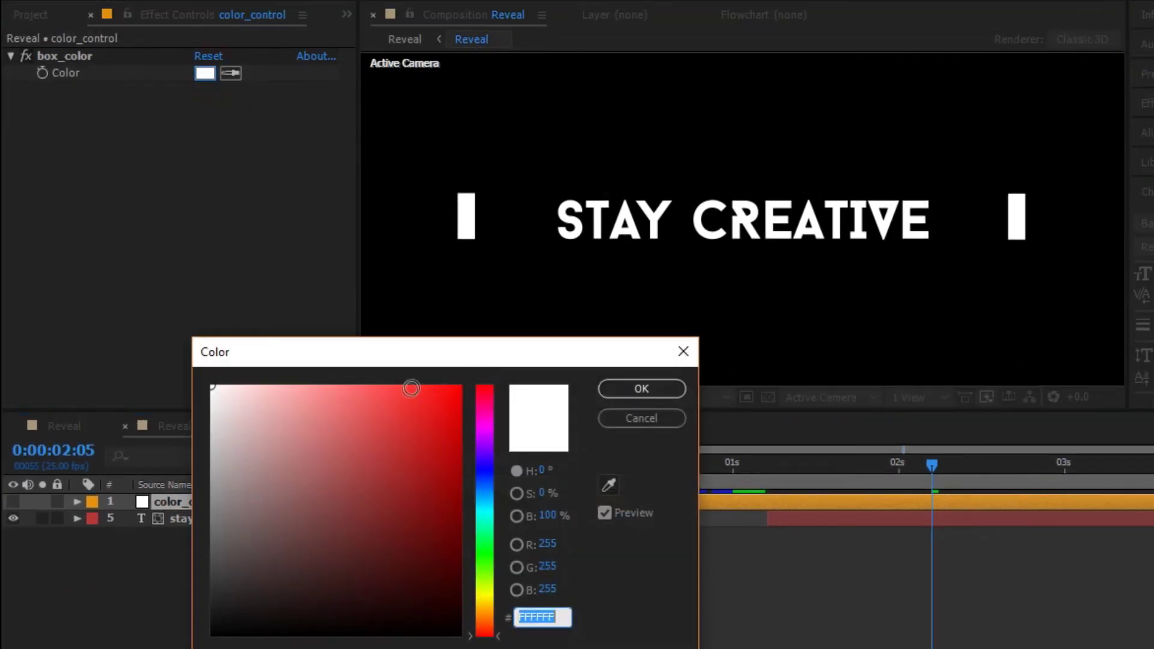
mouse_move(411, 388)
mouse_down()
mouse_move(433, 439)
mouse_move(318, 473)
mouse_move(206, 369)
mouse_up()
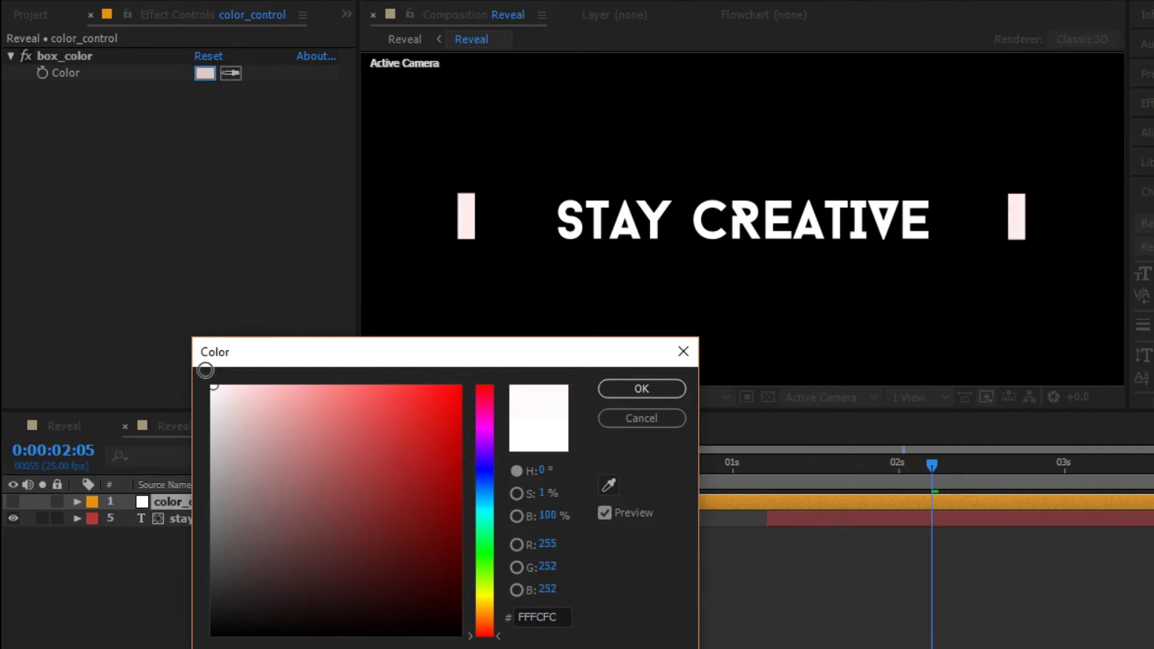
click(632, 417)
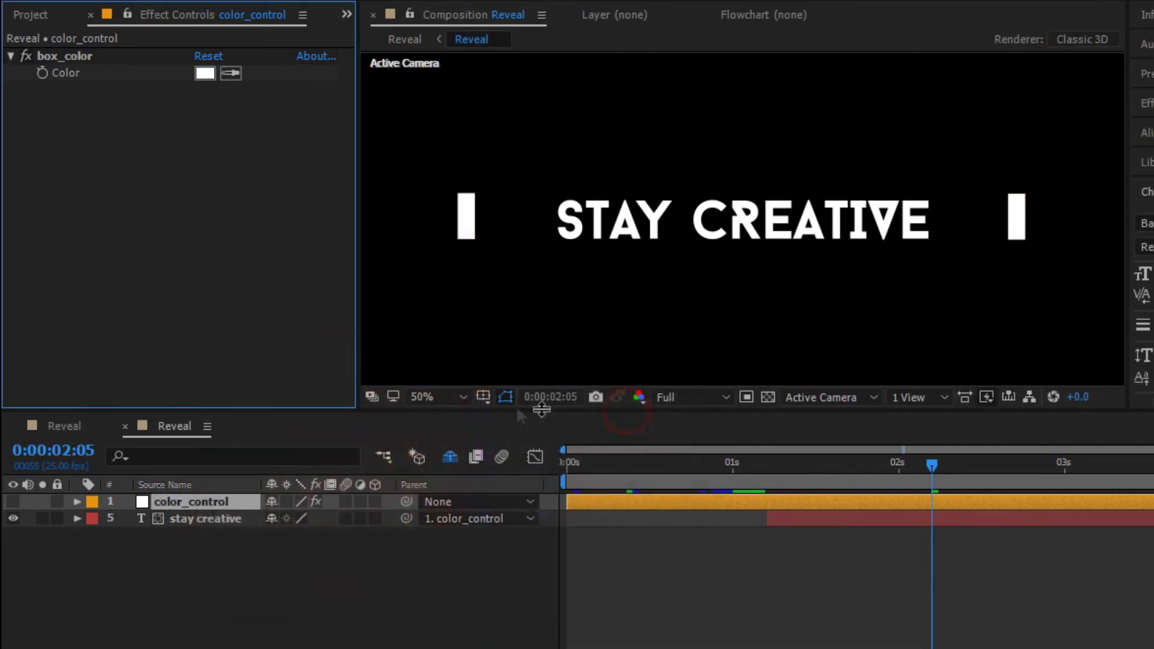
click(77, 424)
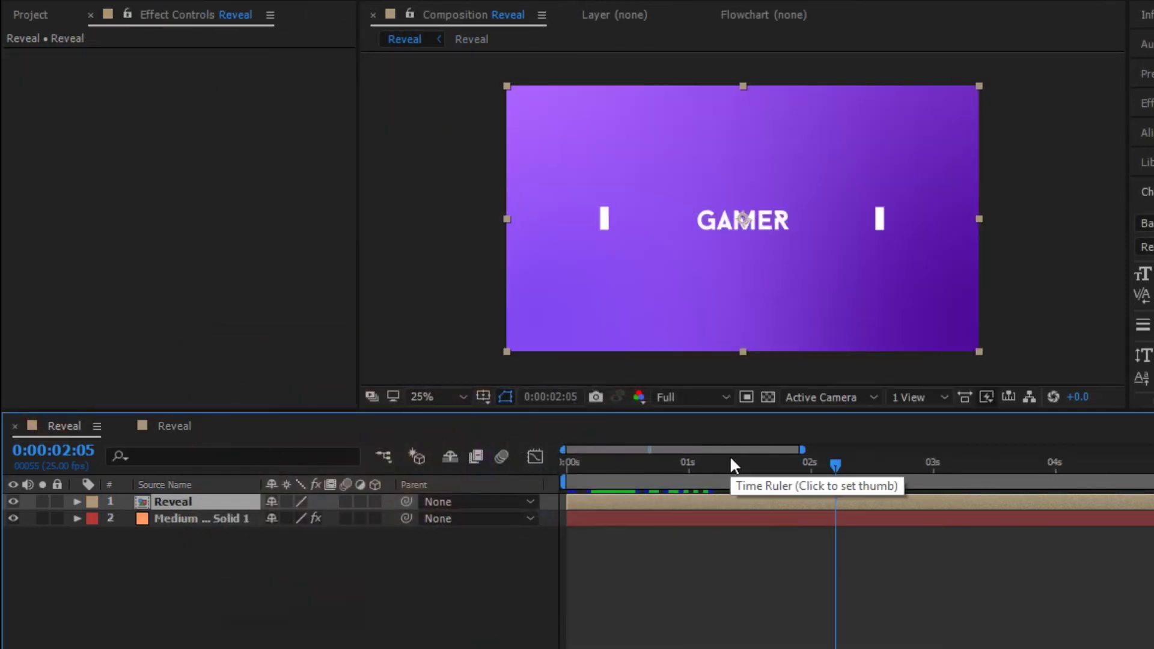